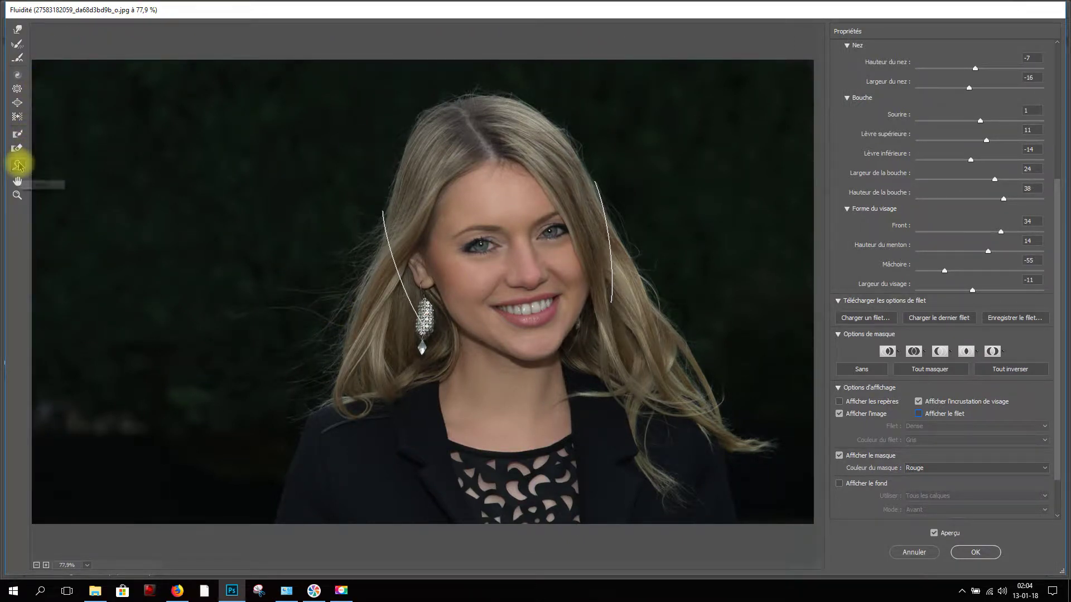
- Reset all Liquify face-aware sliders to zero, then shrink both eyes to -3
scroll(840, 161, "up", 2)
scroll(839, 162, "up", 3)
scroll(865, 148, "up", 3)
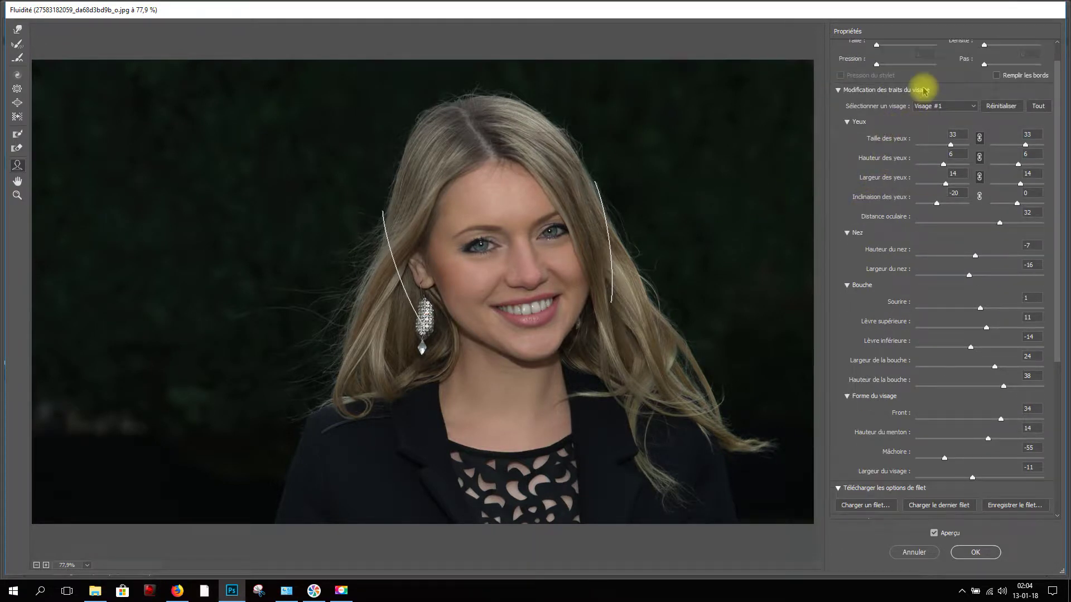
left_click(1009, 106)
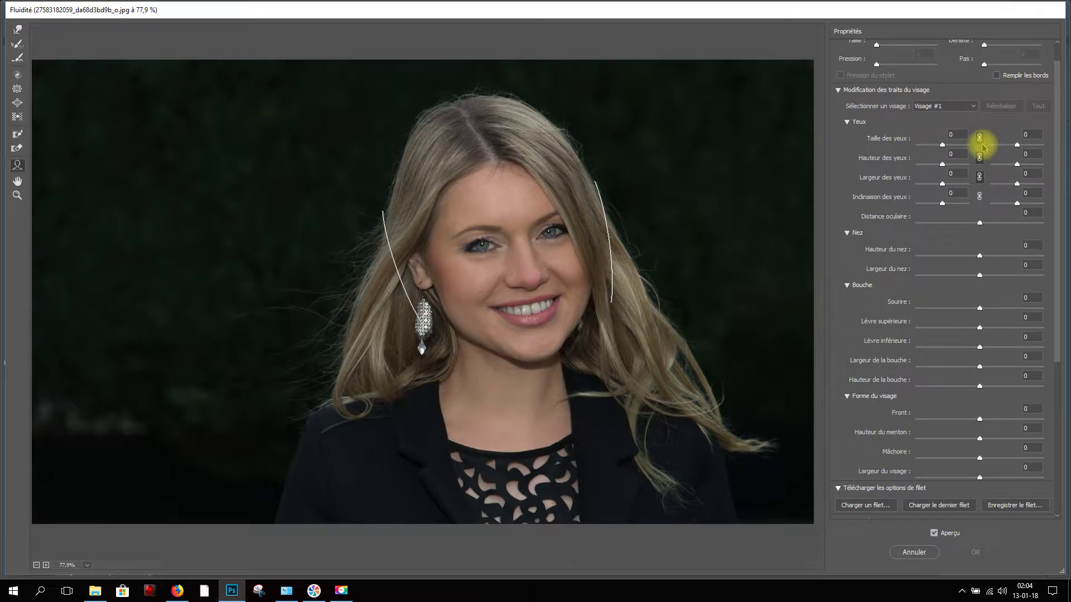
mouse_move(943, 145)
left_mouse_down()
mouse_move(916, 147)
mouse_move(942, 145)
left_mouse_up()
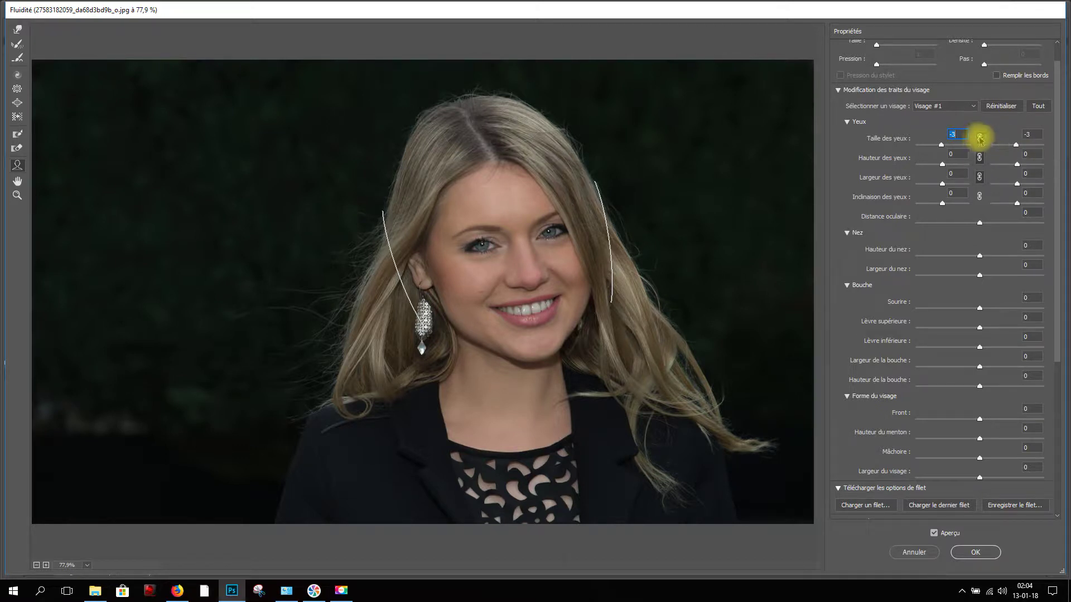
- Unlink the eye sizes and set the left eye to 31, the right eye to 74
left_click(980, 138)
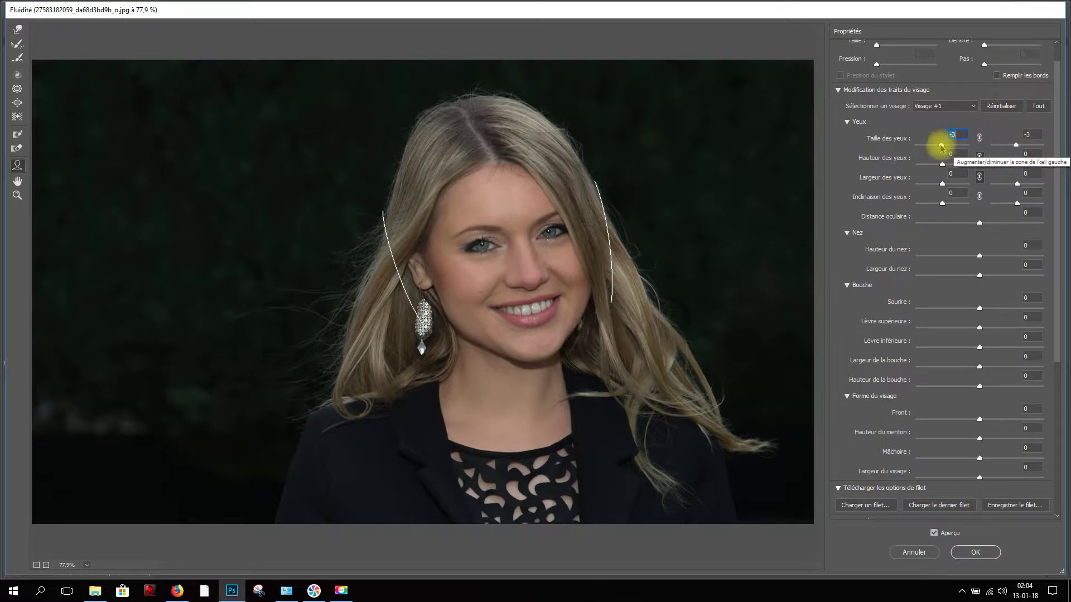
left_click_drag(941, 145, 965, 147)
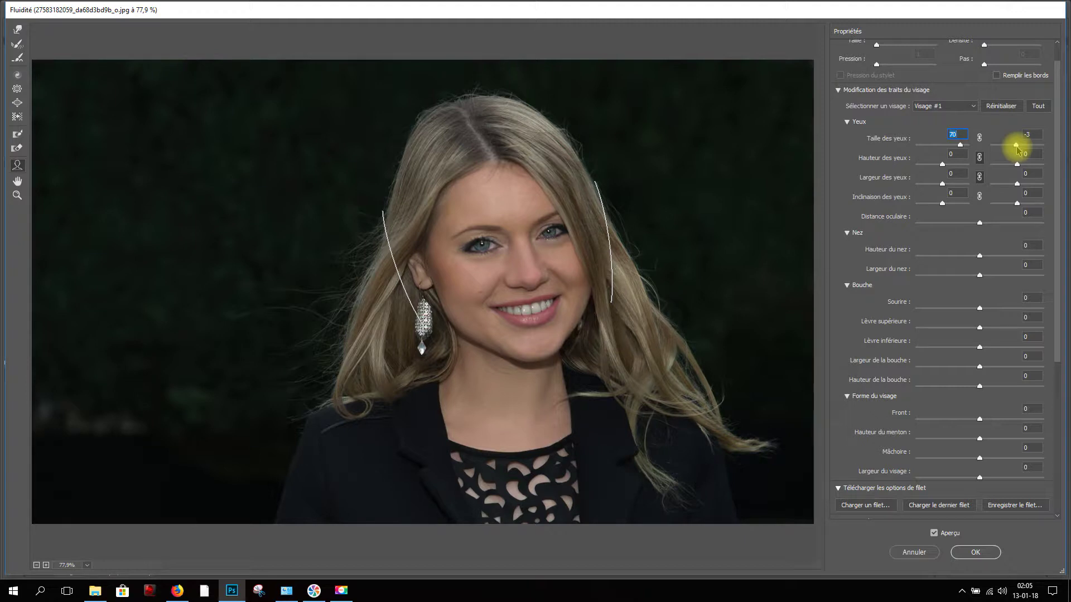
left_click_drag(1016, 146, 1036, 146)
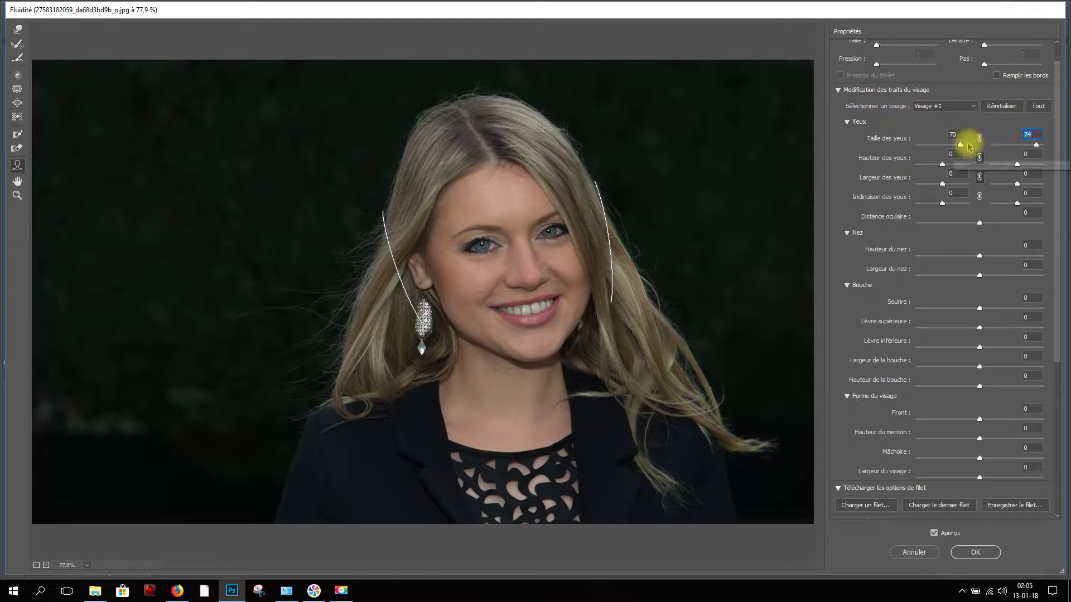
left_click_drag(960, 146, 950, 148)
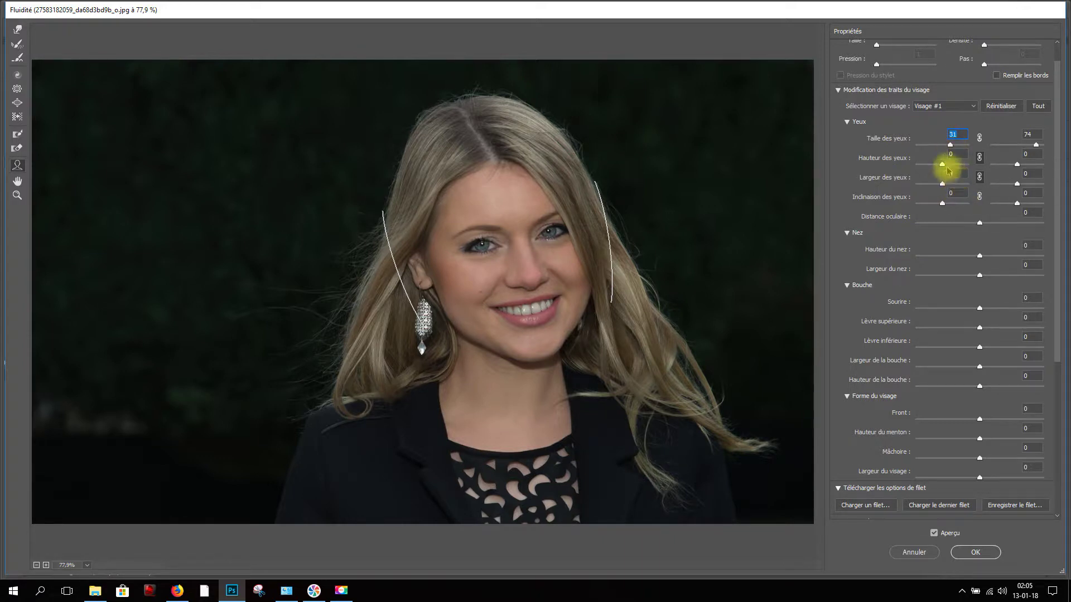
- Set Hauteur des yeux to 25 and Largeur des yeux to 85 for both eyes
left_click(942, 165)
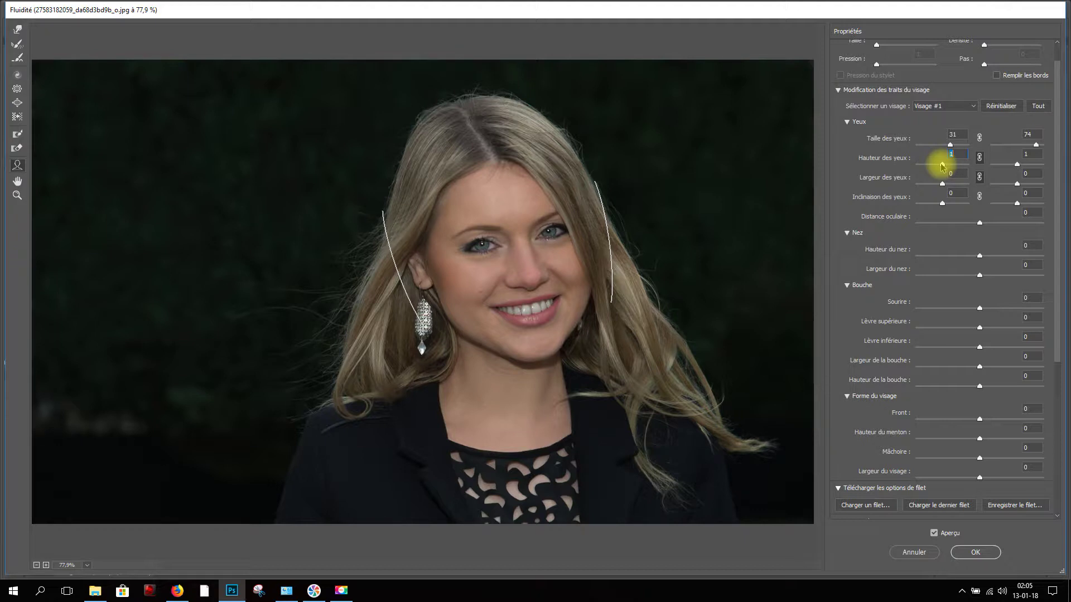
left_click_drag(942, 166, 949, 166)
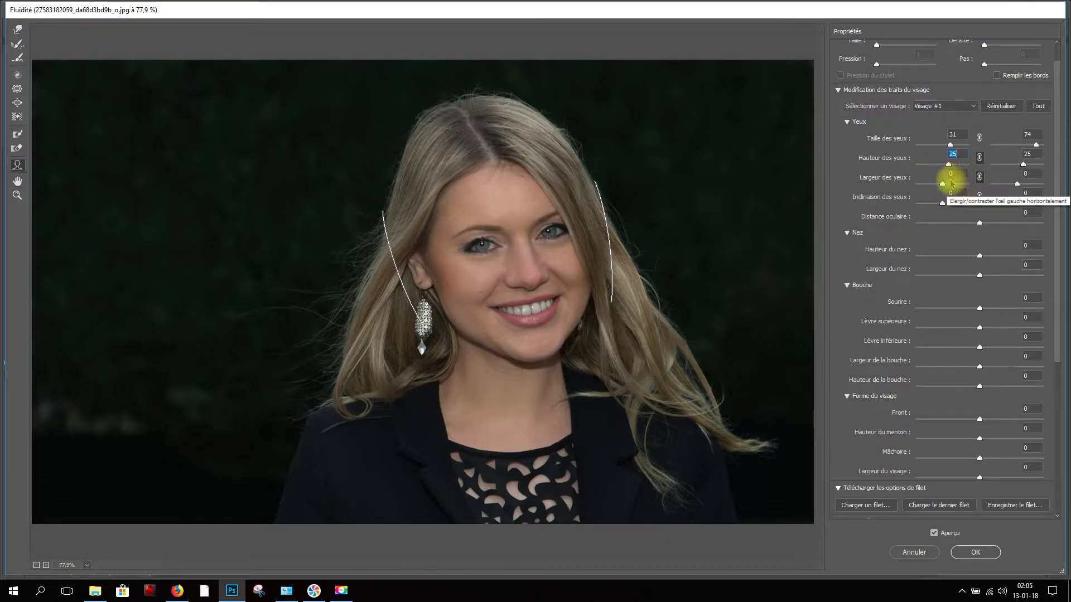
left_click(942, 185)
left_click_drag(943, 186, 964, 179)
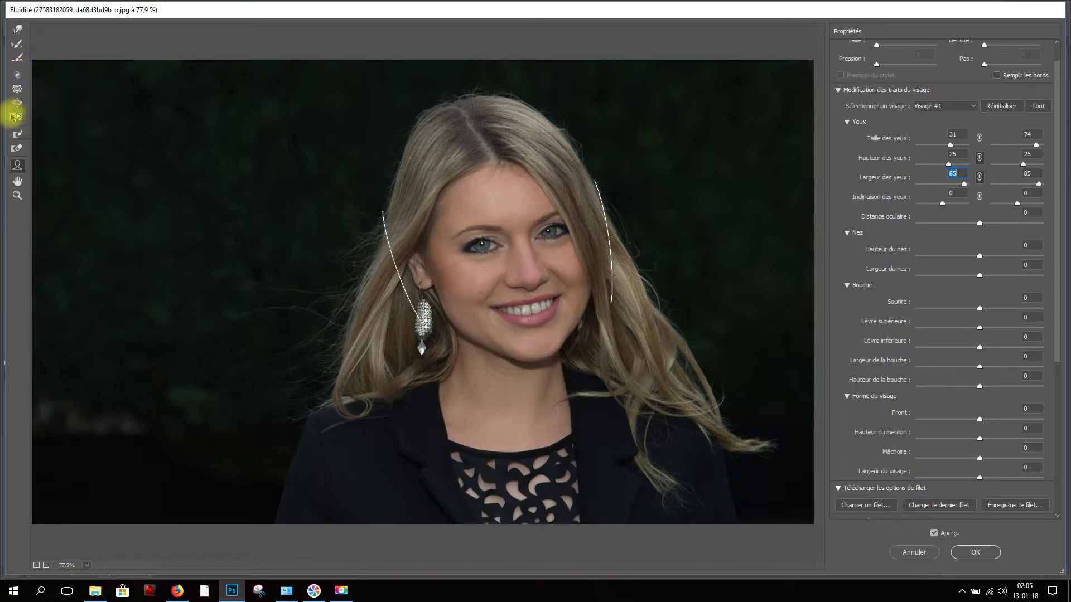
left_click(20, 136)
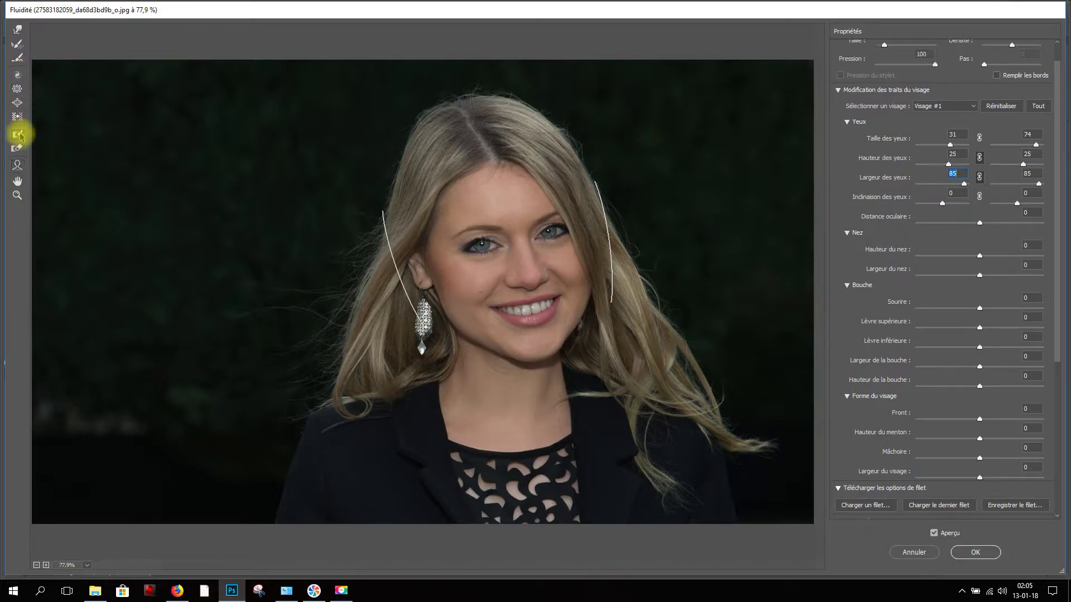
- Paint a freeze mask on the nose bridge and narrow both eyes' width to 25
left_click_drag(515, 236, 518, 237)
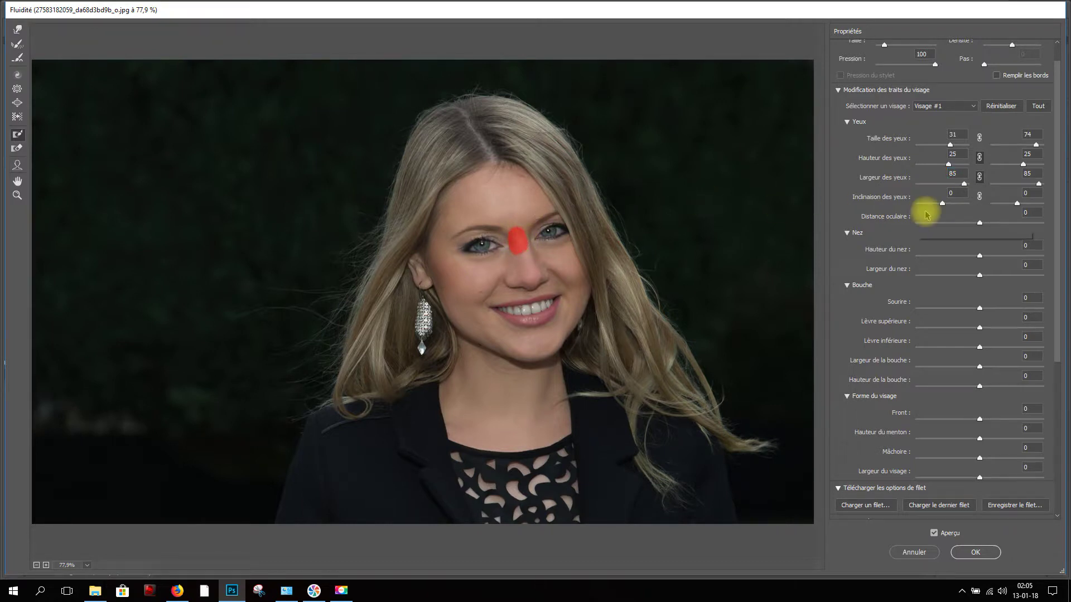
left_click(964, 185)
left_click_drag(964, 185, 944, 183)
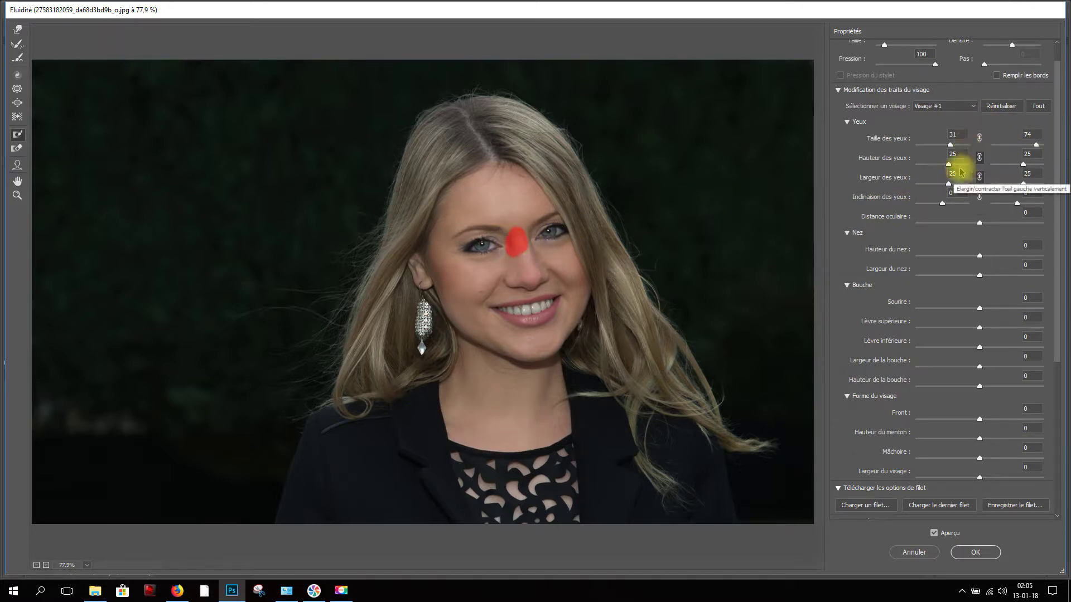
- Set eye widths to 23 (left) and 66 (right) and tilt the left eye to -16
left_click(947, 183)
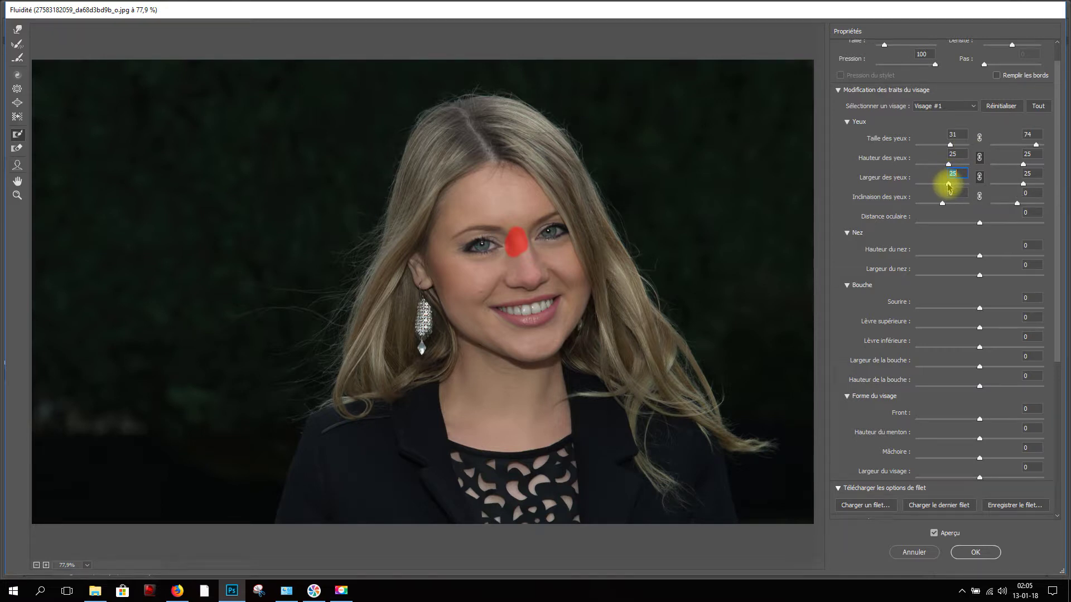
left_click_drag(947, 184, 958, 183)
left_click_drag(960, 186, 951, 184)
left_click_drag(948, 205, 936, 206)
mouse_move(935, 205)
left_mouse_down()
mouse_move(925, 205)
mouse_move(976, 208)
mouse_move(935, 211)
left_mouse_up()
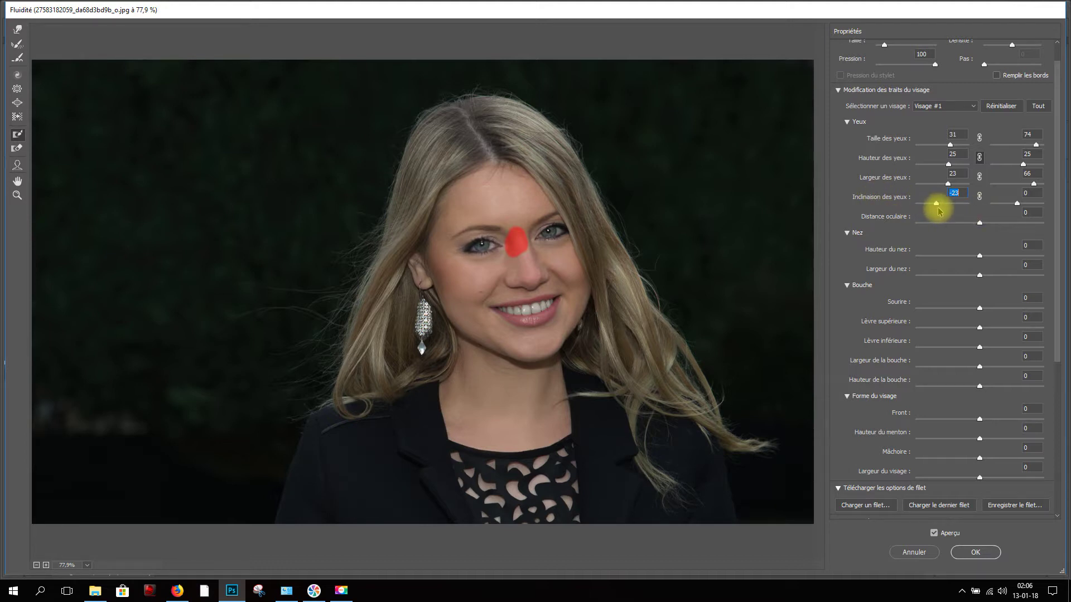
- Set Distance oculaire to -11 and Hauteur du nez to -24
left_click(980, 223)
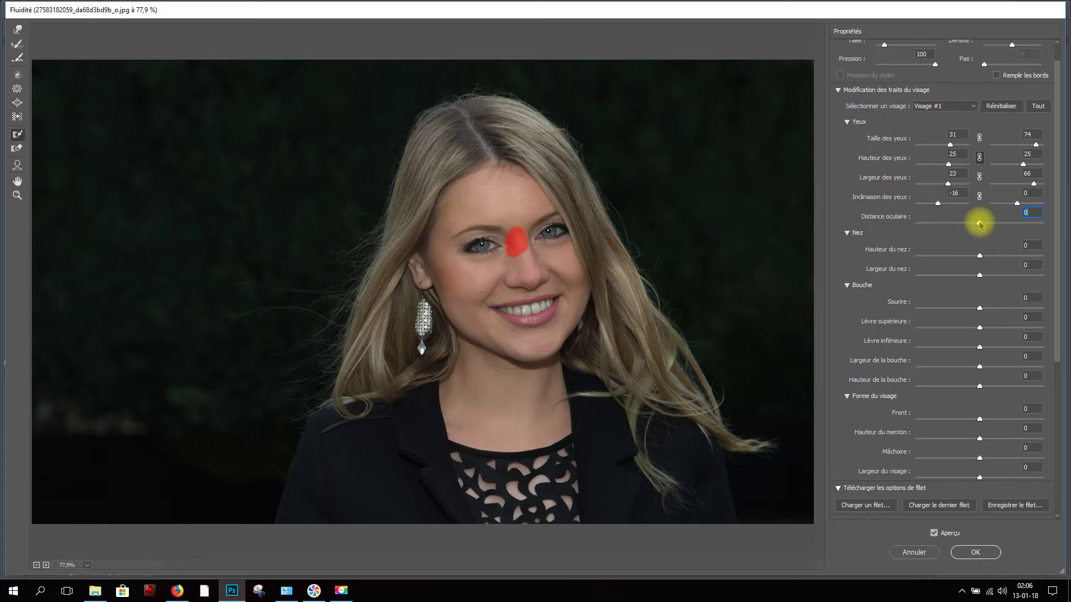
mouse_move(980, 223)
left_mouse_down()
mouse_move(956, 222)
mouse_move(972, 222)
left_mouse_up()
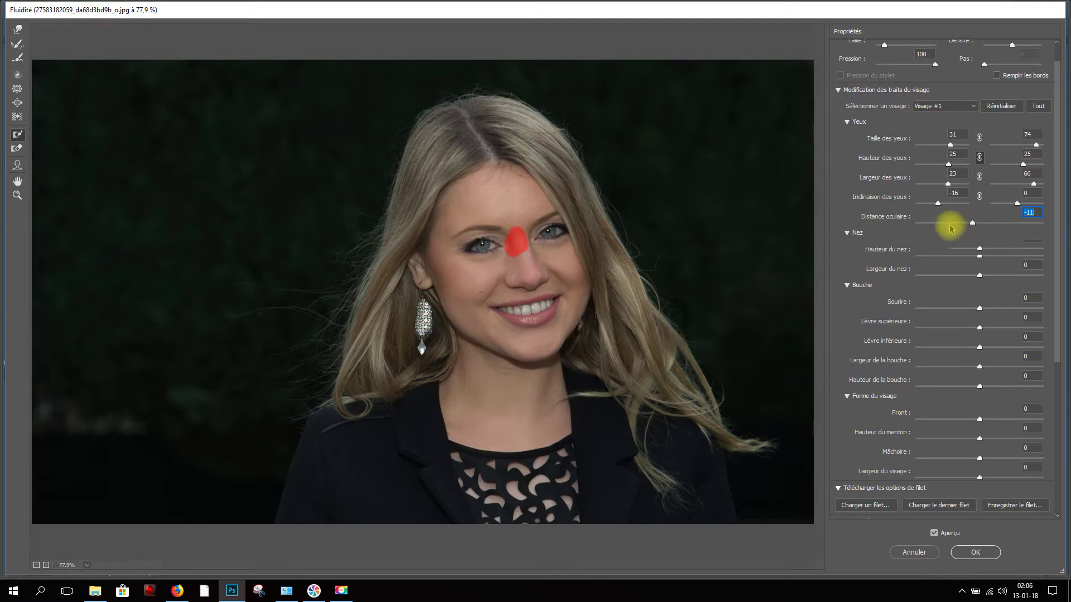
scroll(965, 229, "down", 1)
left_click_drag(980, 229, 964, 228)
left_click(979, 250)
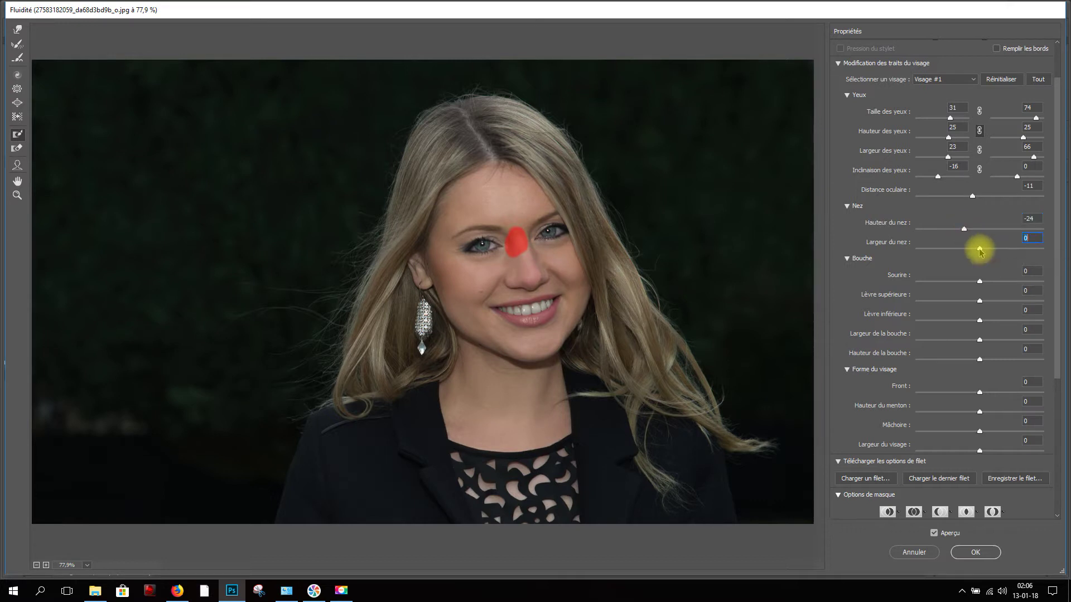
- Set Largeur du nez to -28, Sourire to 11 and Lèvre supérieure to -4
left_click_drag(933, 247, 961, 246)
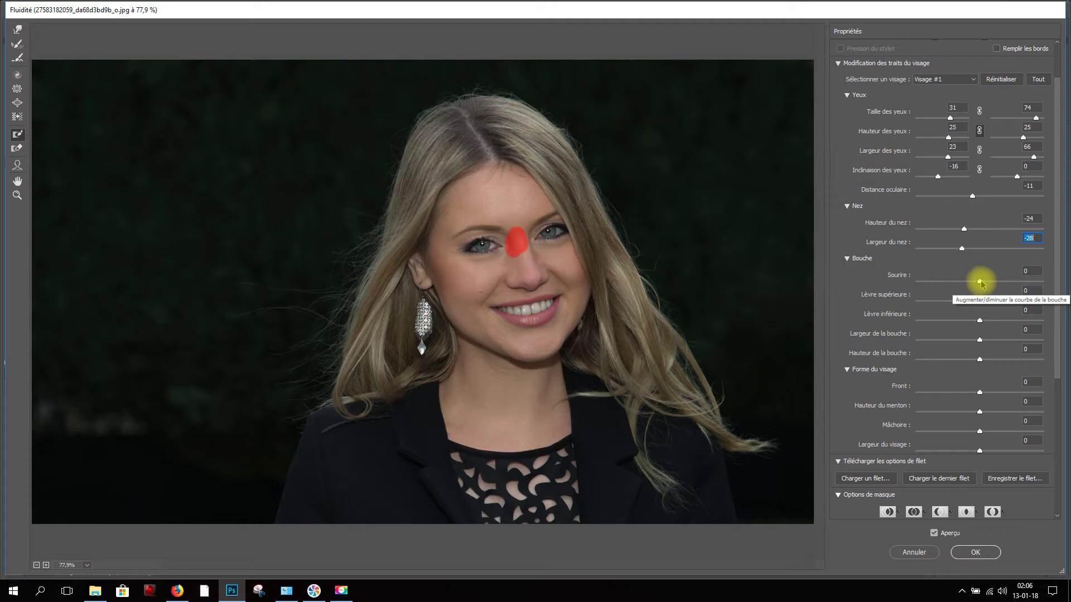
left_click_drag(980, 282, 986, 282)
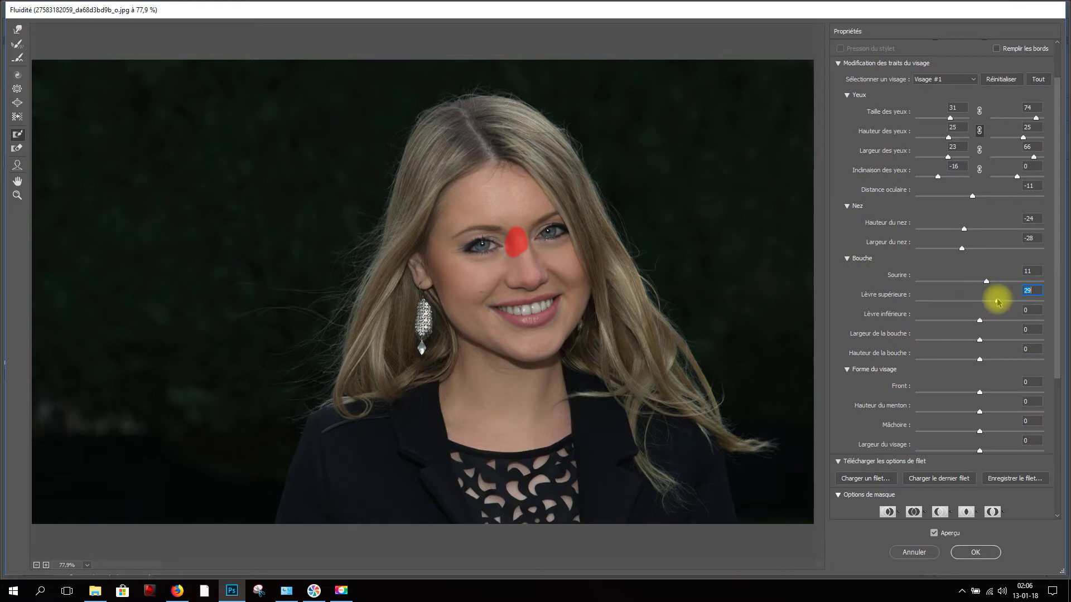
left_click_drag(990, 301, 976, 301)
scroll(971, 292, "down", 2)
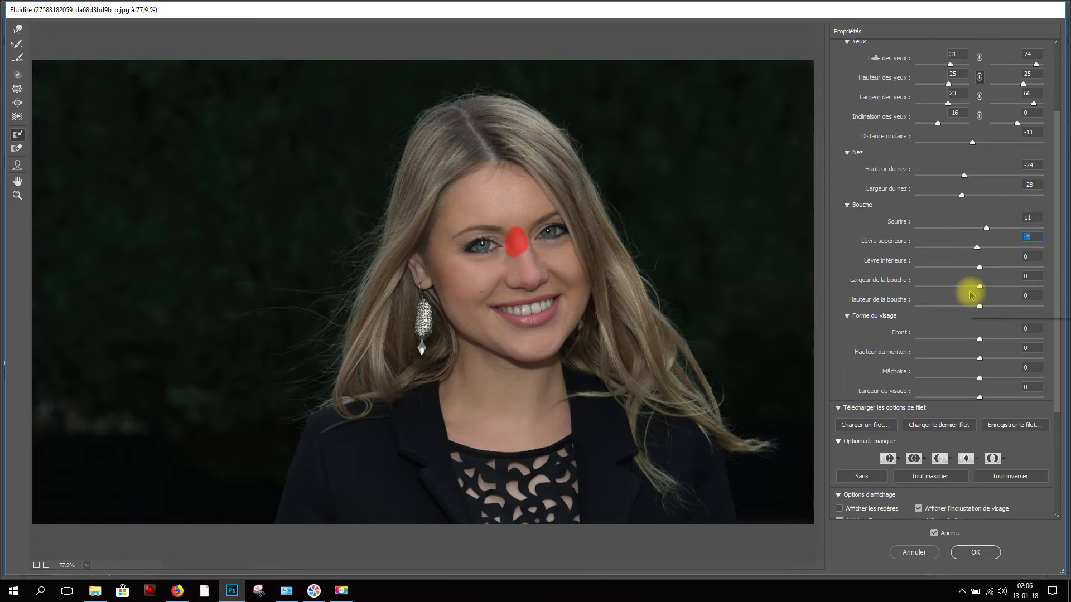
- Drag Front, Hauteur du menton, Mâchoire and Largeur du visage to 13, 19, -21 and -35
scroll(903, 255, "down", 1)
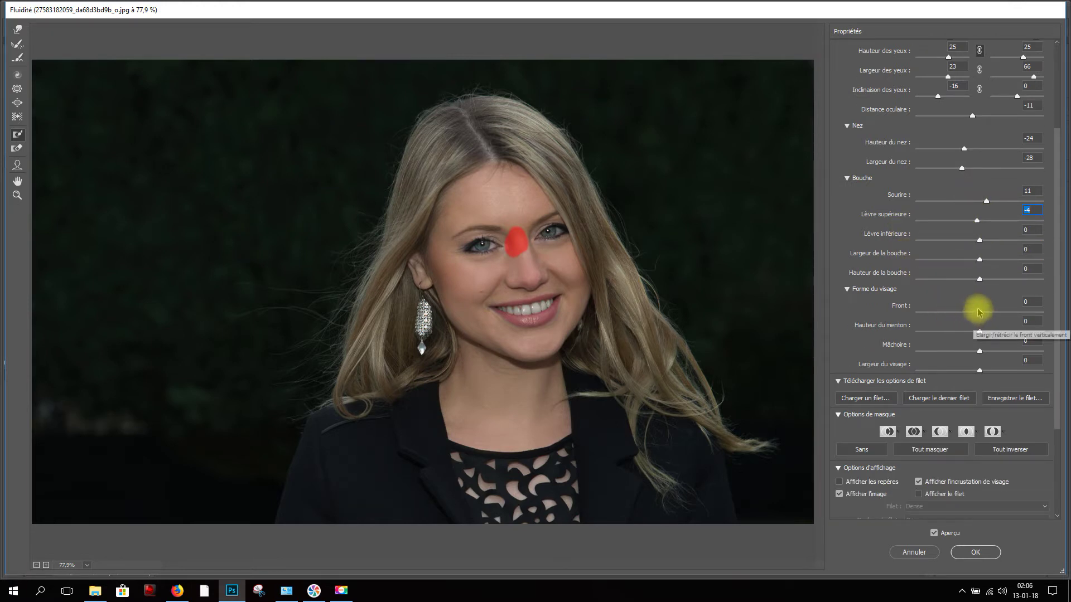
mouse_move(980, 311)
left_mouse_down()
mouse_move(961, 313)
mouse_move(1015, 318)
mouse_move(944, 312)
mouse_move(998, 324)
mouse_move(988, 317)
mouse_move(1002, 332)
mouse_move(999, 349)
mouse_move(967, 349)
left_mouse_up()
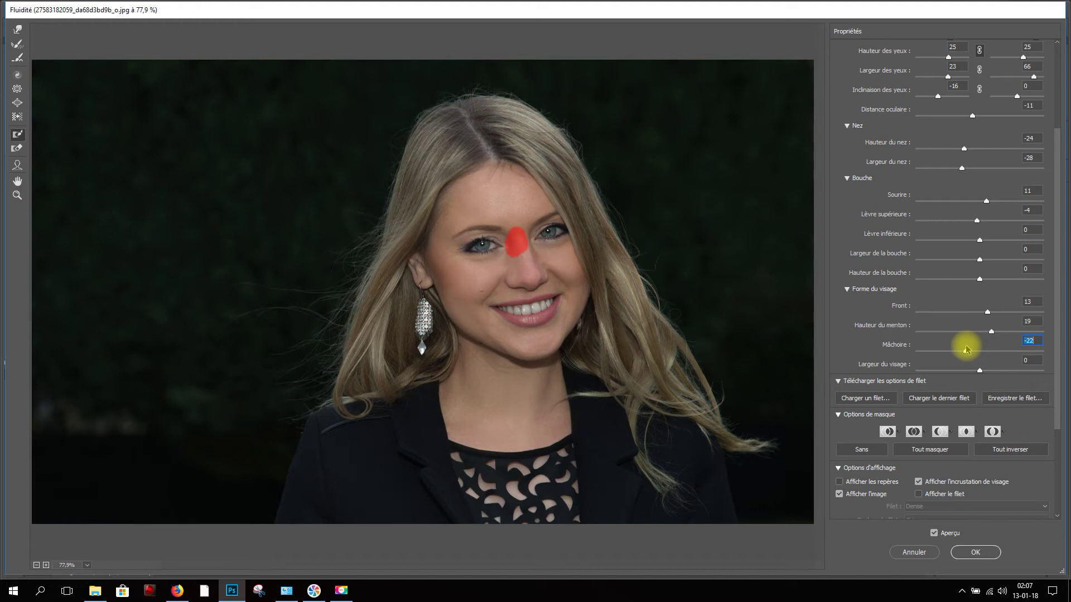
scroll(964, 314, "down", 1)
scroll(964, 314, "down", 1)
left_click(968, 318)
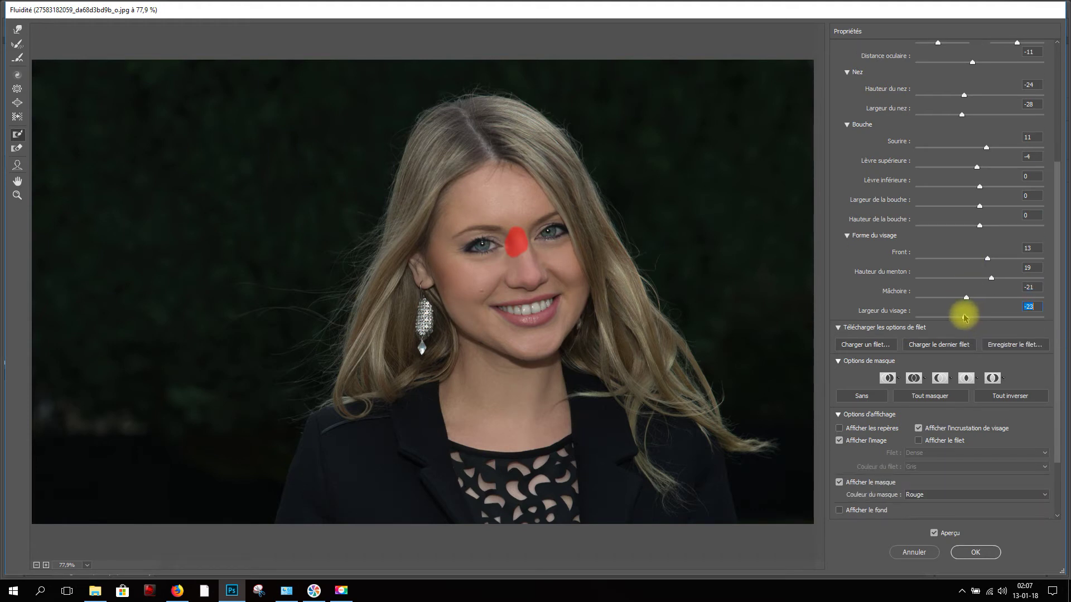
left_click_drag(956, 317, 957, 316)
scroll(957, 317, "down", 1)
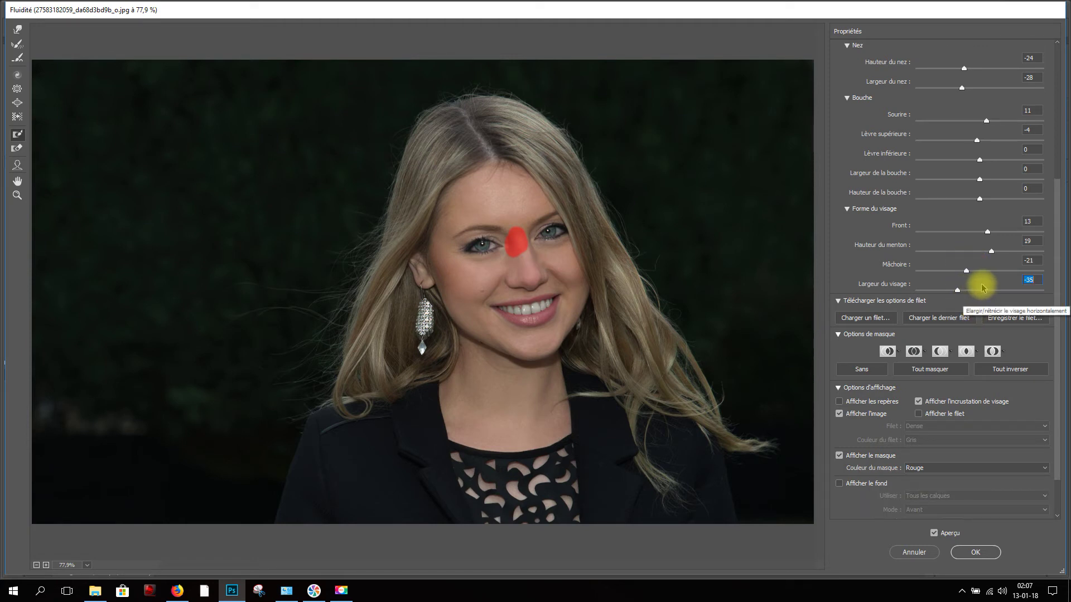